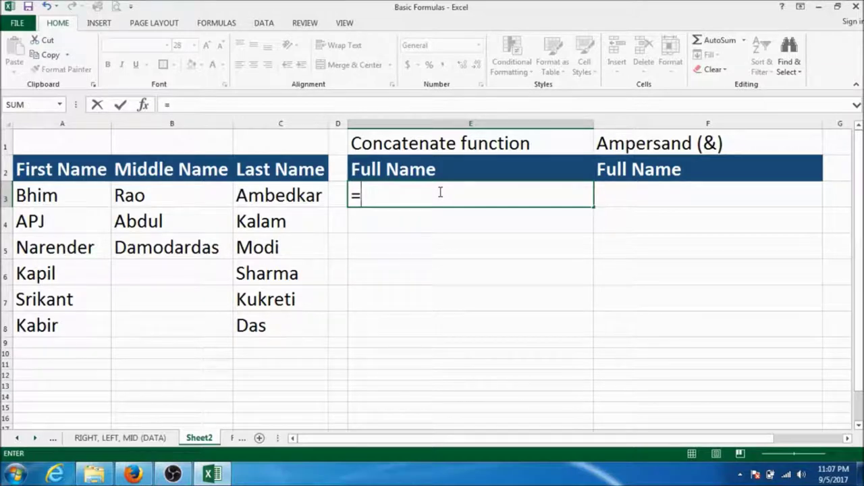
# - Enter =CONCATENATE(A3,B3,C3) in E3, joining the three name parts into BhimRaoAmbedkar
pyautogui.press('F2')
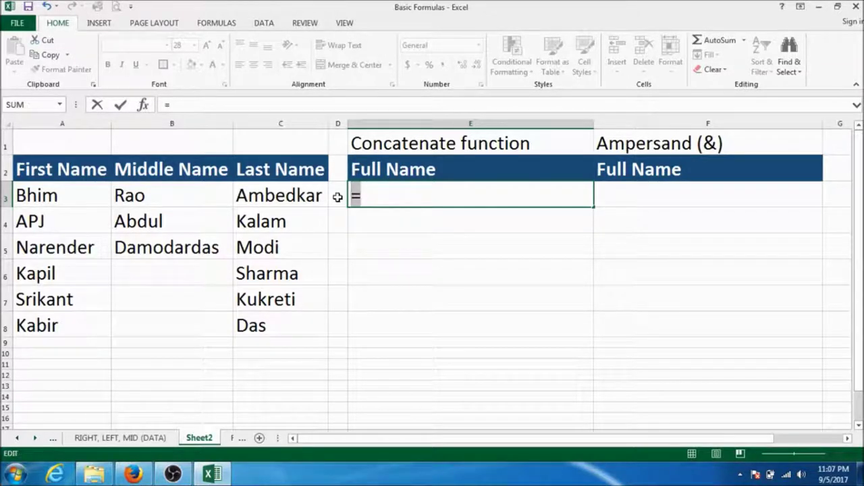
pyautogui.write('c')
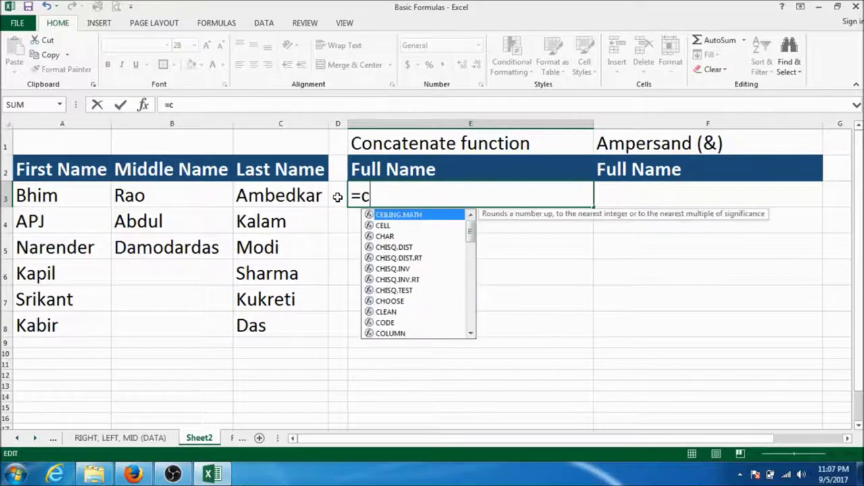
pyautogui.write('on')
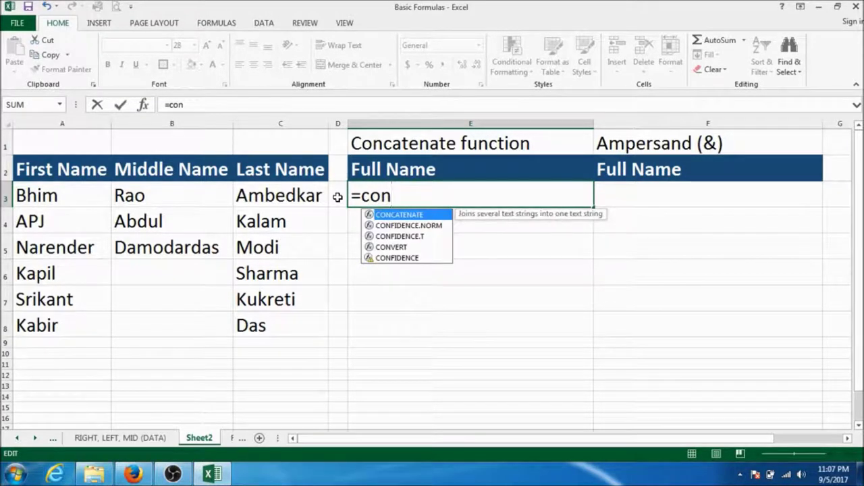
pyautogui.doubleClick(410, 216)
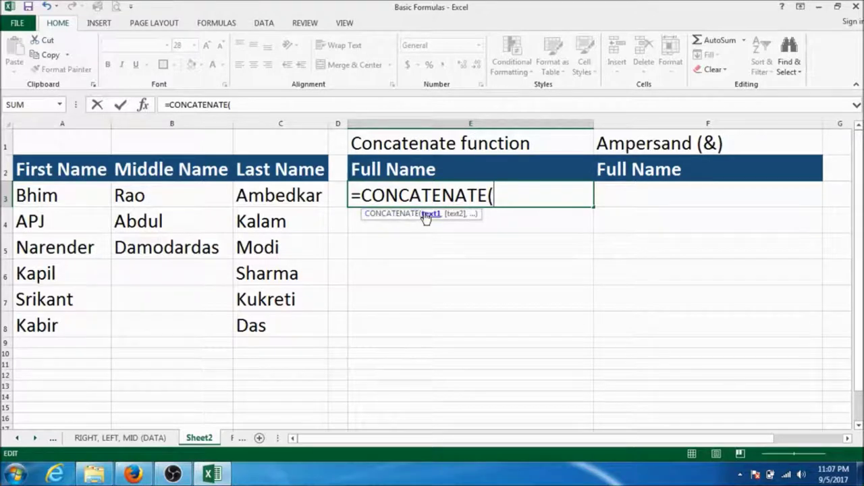
pyautogui.click(60, 193)
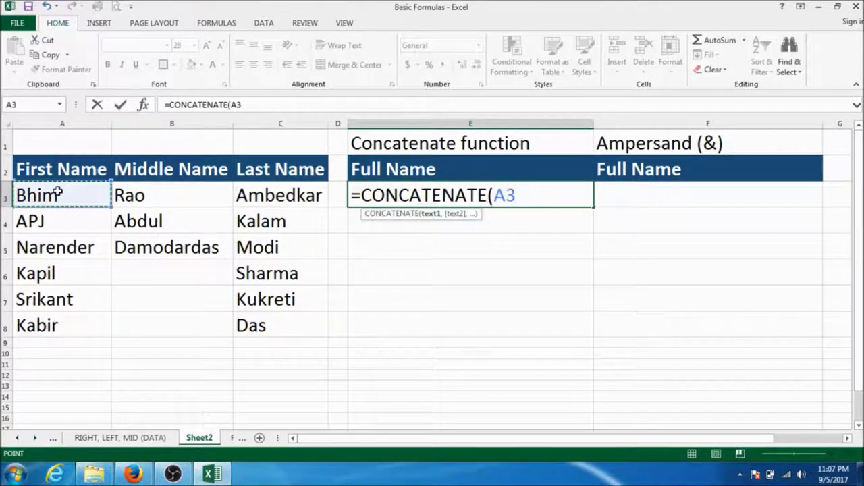
pyautogui.write(',')
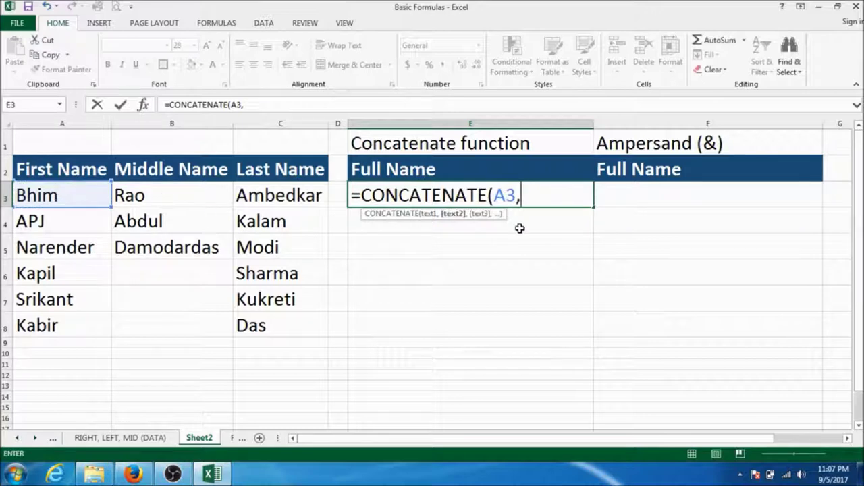
pyautogui.click(162, 194)
pyautogui.write(',')
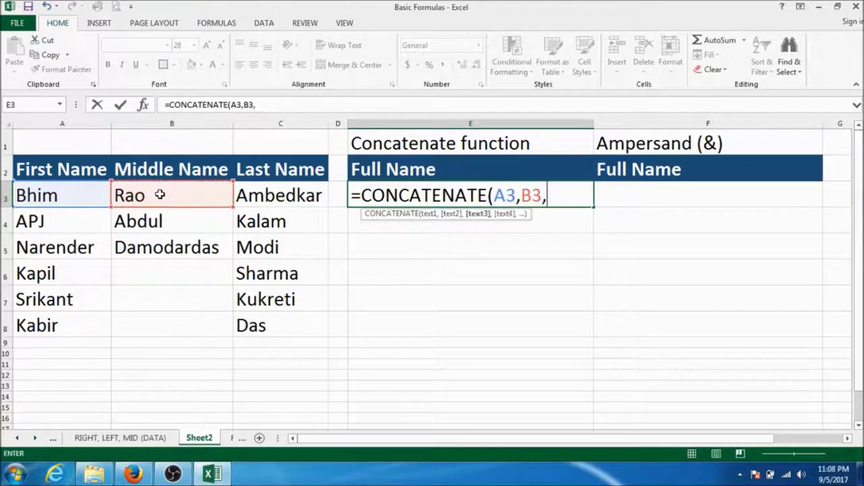
pyautogui.click(276, 195)
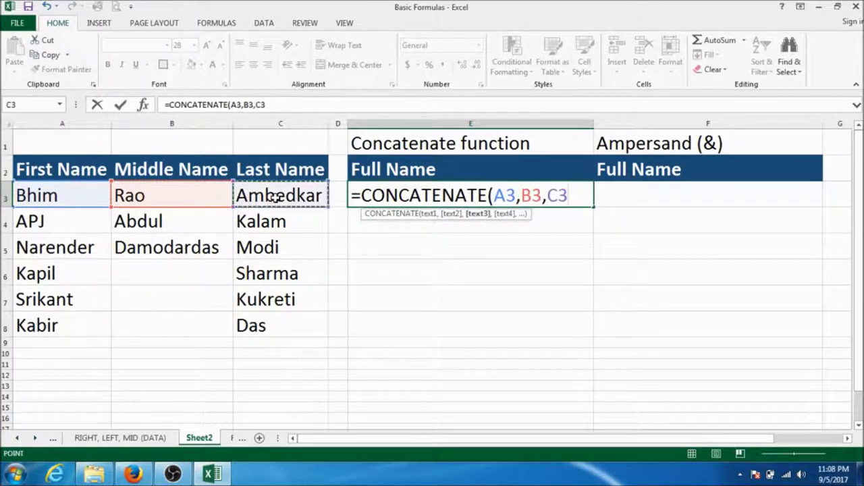
pyautogui.write(')')
pyautogui.press('Return')
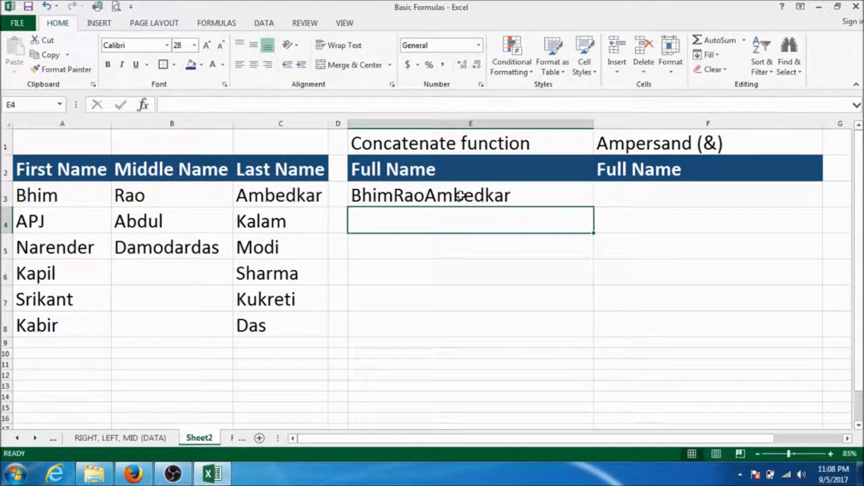
pyautogui.click(460, 195)
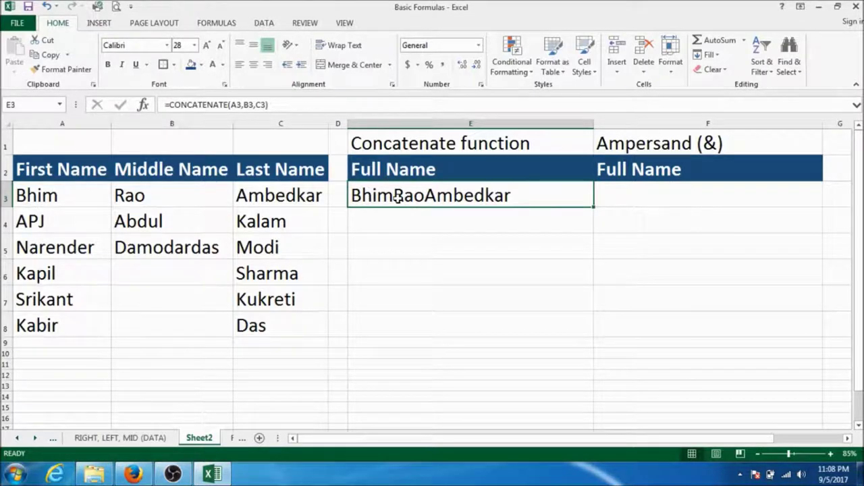
# - Insert " " arguments after A3 and B3 in E3's CONCATENATE formula so it reads Bhim Rao Ambedkar
pyautogui.doubleClick(398, 196)
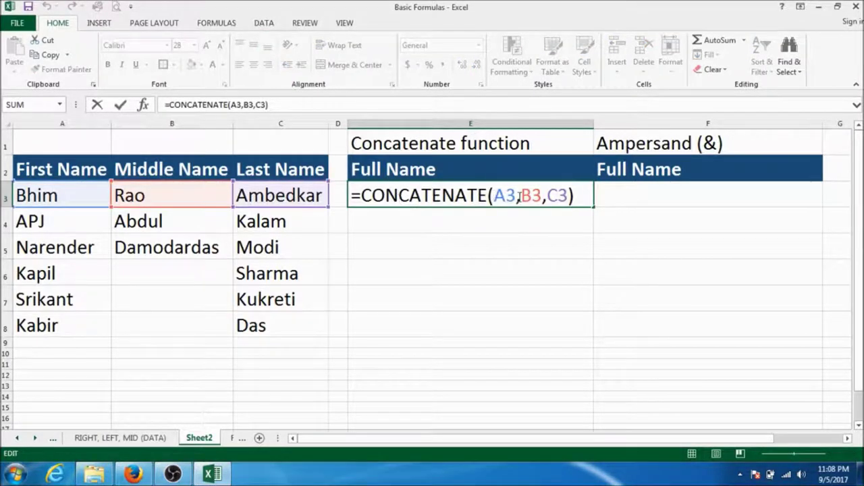
pyautogui.click(513, 196)
pyautogui.press('Right')
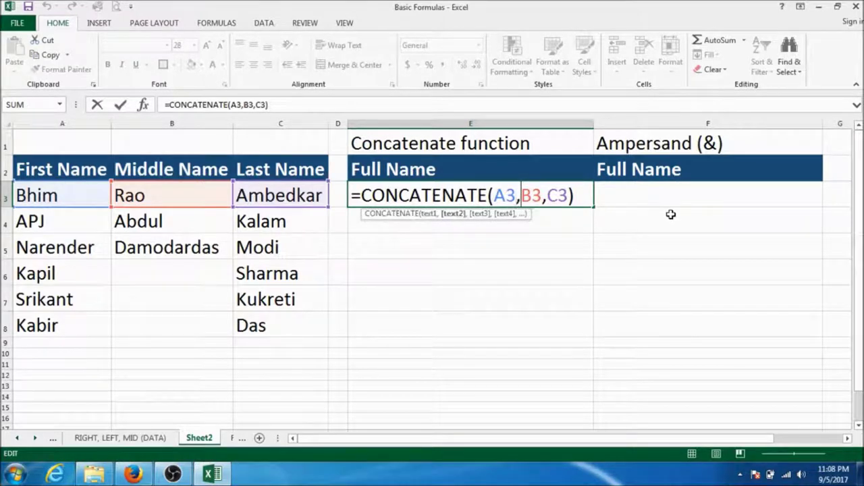
pyautogui.write('"')
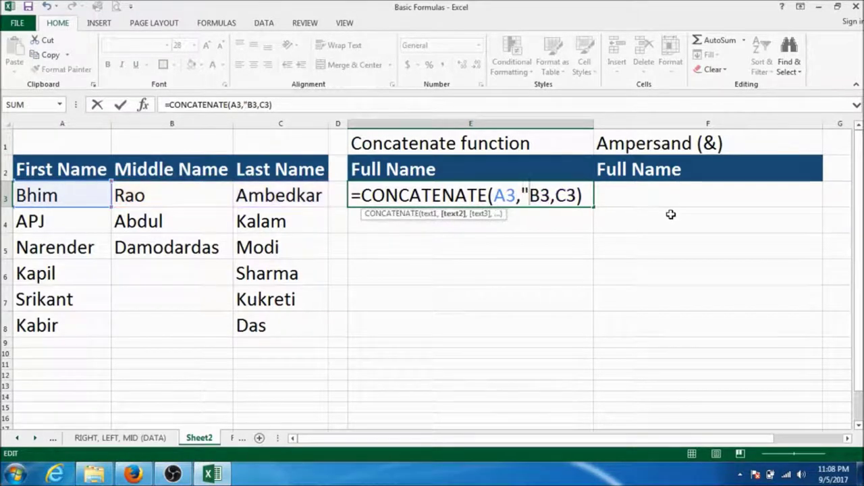
pyautogui.write(' ",')
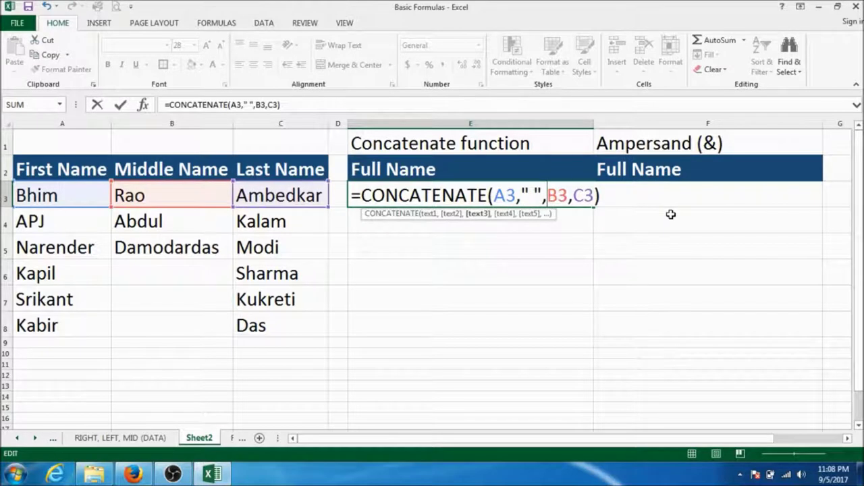
pyautogui.press('Left')
pyautogui.hotkey('shift', 'Left')
pyautogui.hotkey('shift', 'Left')
pyautogui.hotkey('shift', 'Left')
pyautogui.hotkey('shift', 'Left')
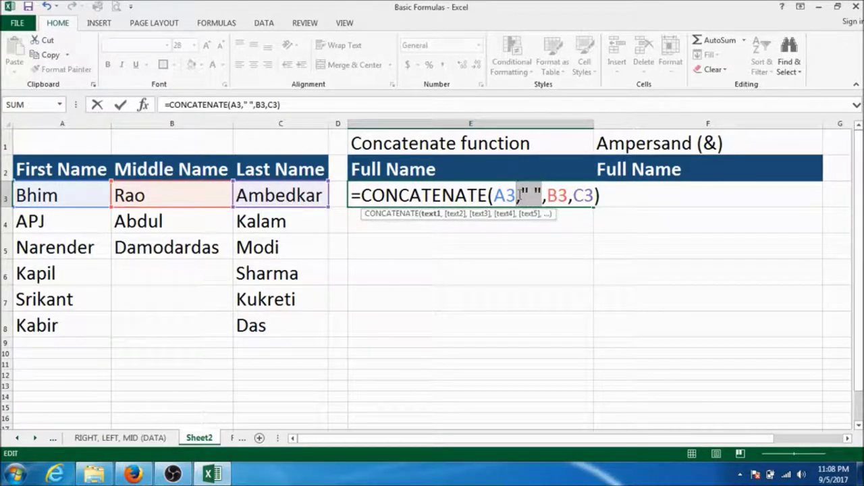
pyautogui.click(571, 196)
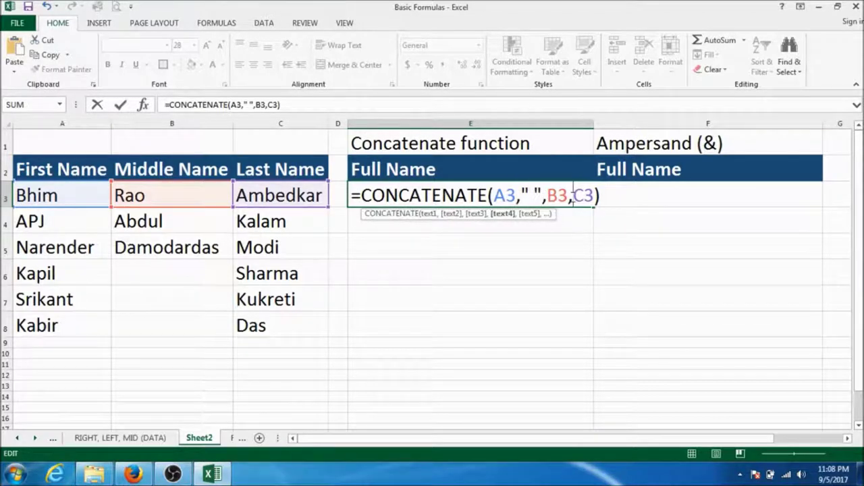
pyautogui.write('" "')
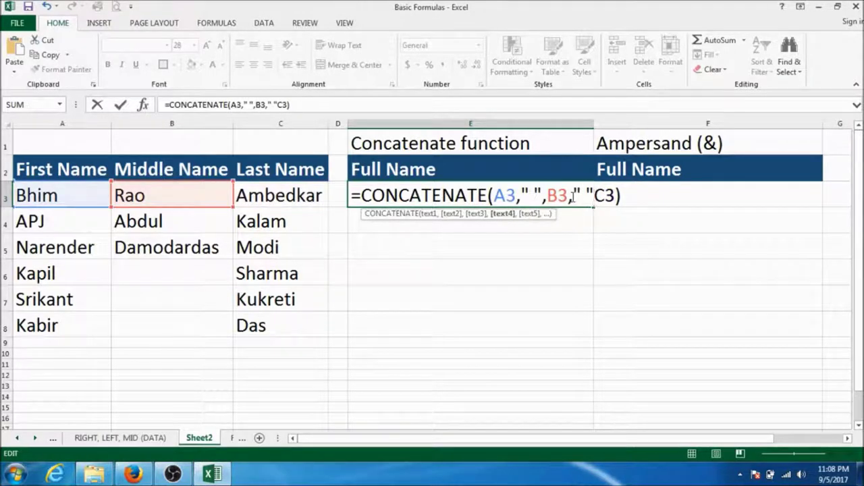
pyautogui.write(',')
pyautogui.press('Return')
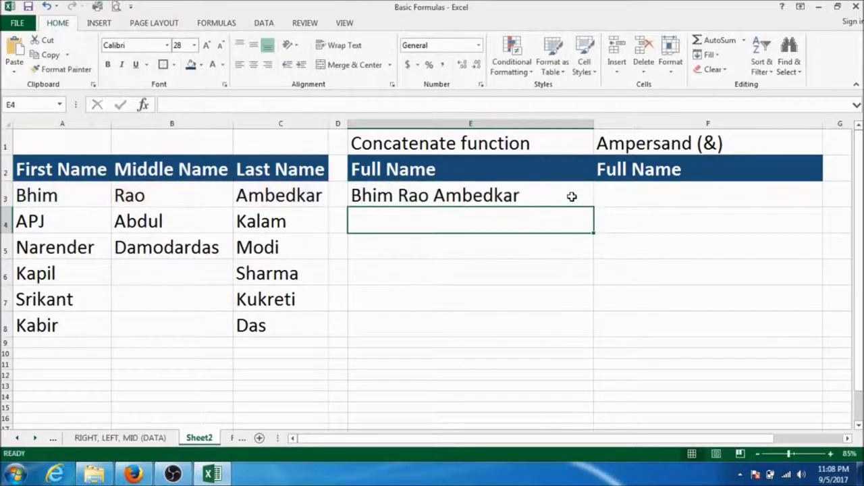
pyautogui.click(572, 196)
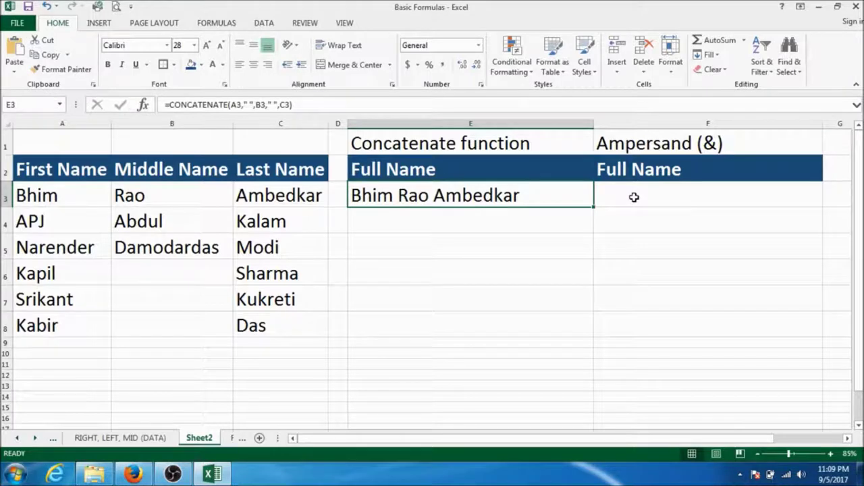
pyautogui.click(634, 197)
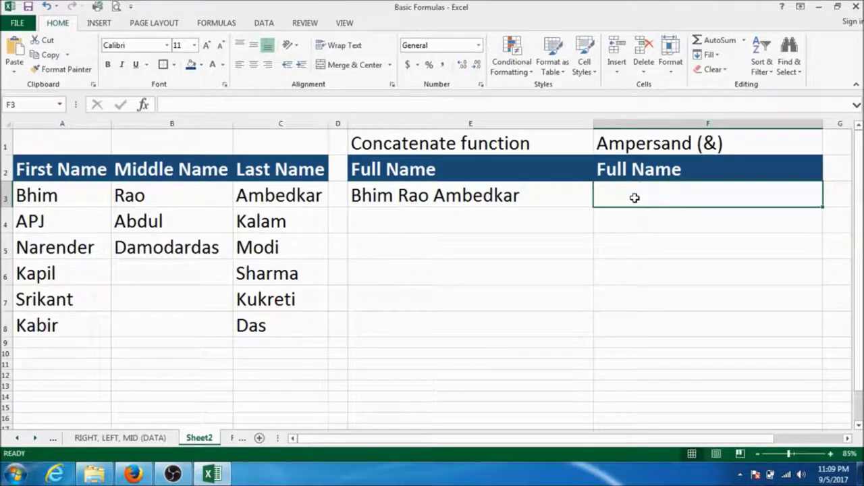
# - Enter =A3&" "&B3&" "&C3 in F3 to show Bhim Rao Ambedkar
pyautogui.write('=')
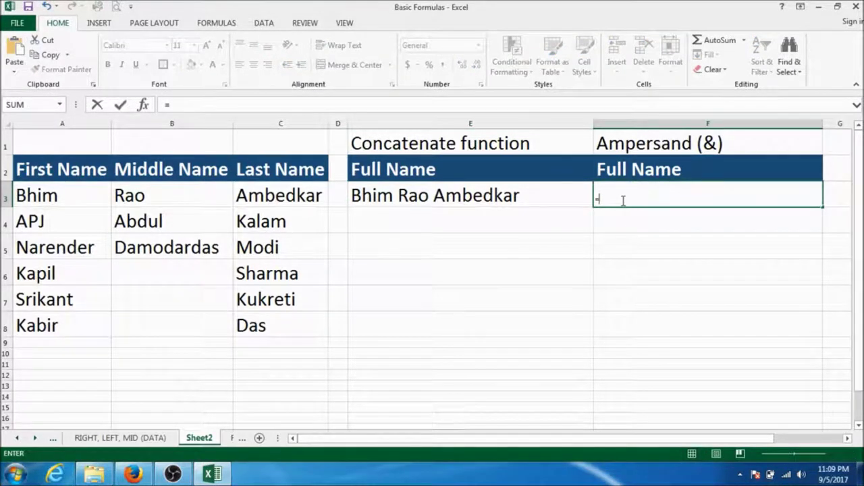
pyautogui.click(51, 197)
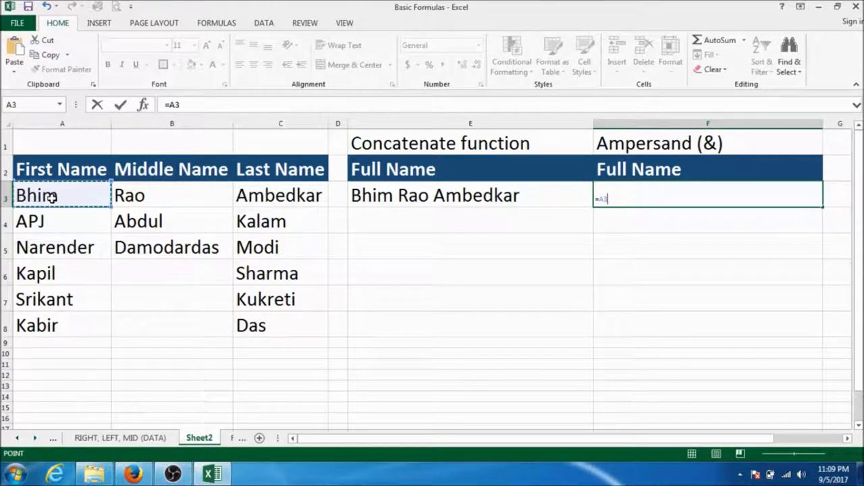
pyautogui.write('&')
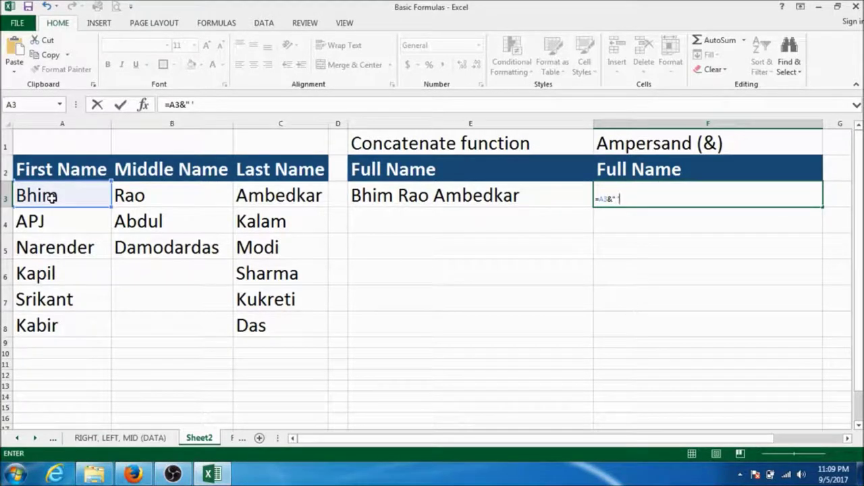
pyautogui.write('&')
pyautogui.click(145, 195)
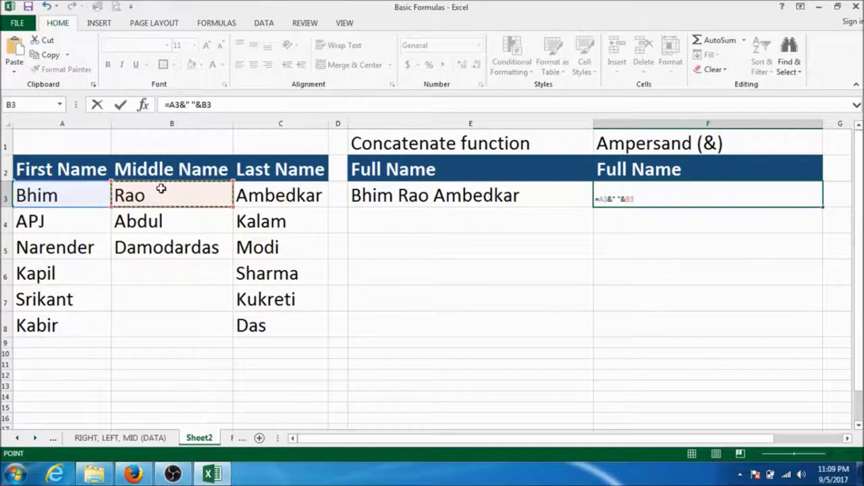
pyautogui.write('&')
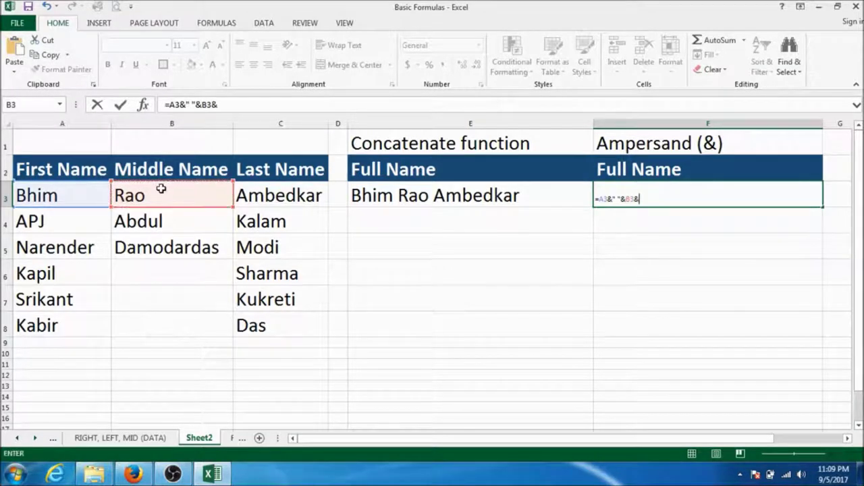
pyautogui.write('" "')
pyautogui.write('&')
pyautogui.click(309, 196)
pyautogui.press('Return')
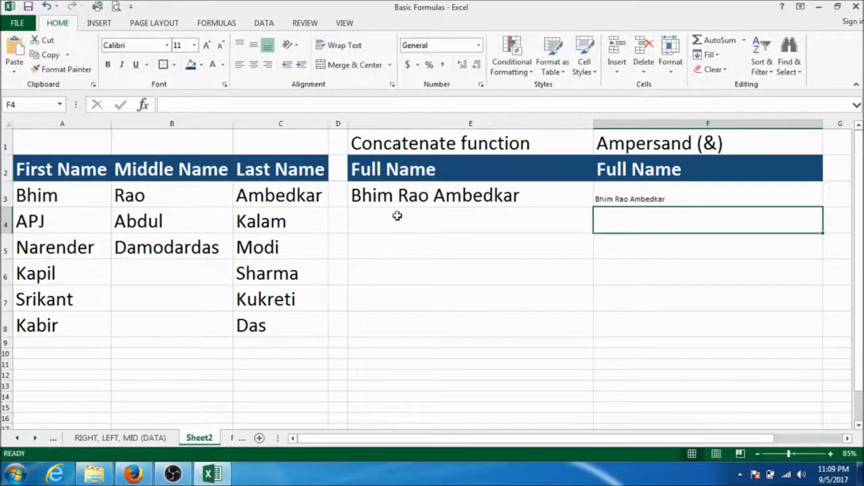
# - Copy E3's large font formatting onto F3 with Format Painter
pyautogui.click(519, 202)
pyautogui.click(61, 69)
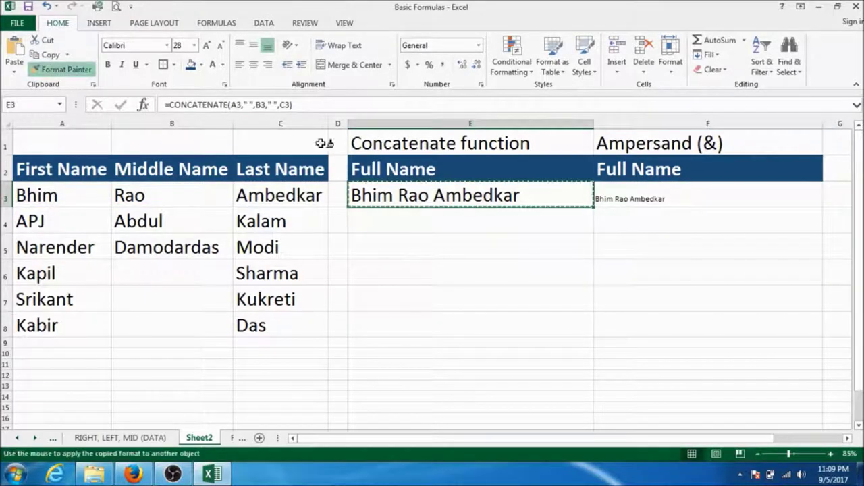
pyautogui.click(638, 197)
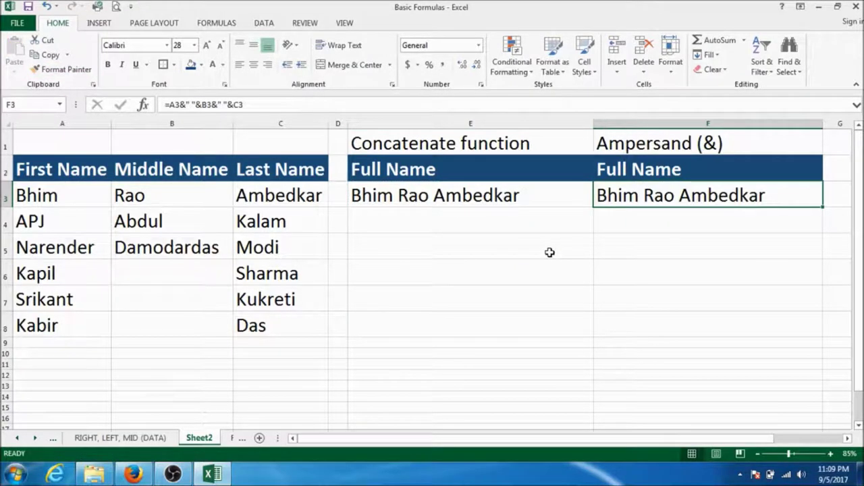
pyautogui.doubleClick(658, 196)
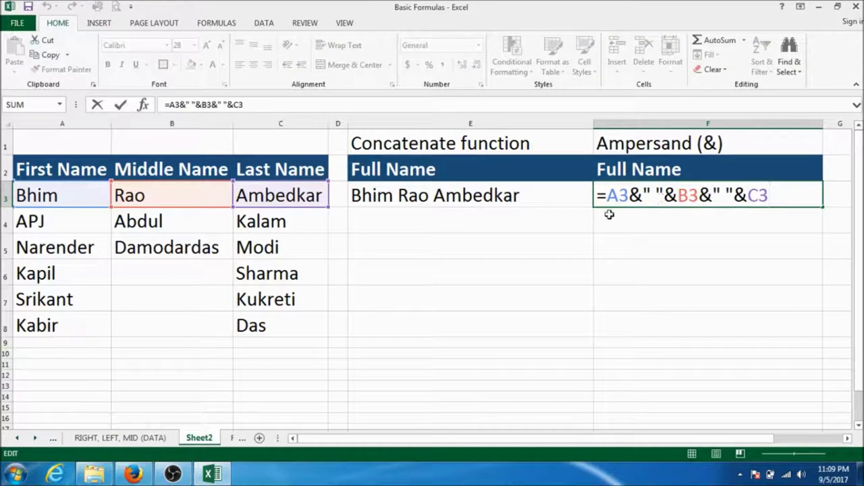
pyautogui.moveTo(607, 195); pyautogui.dragTo(630, 196)
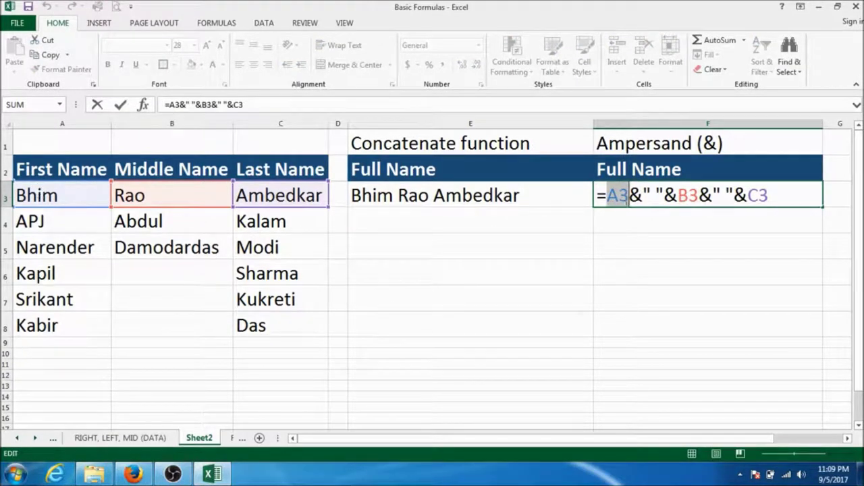
pyautogui.moveTo(630, 195); pyautogui.dragTo(663, 195)
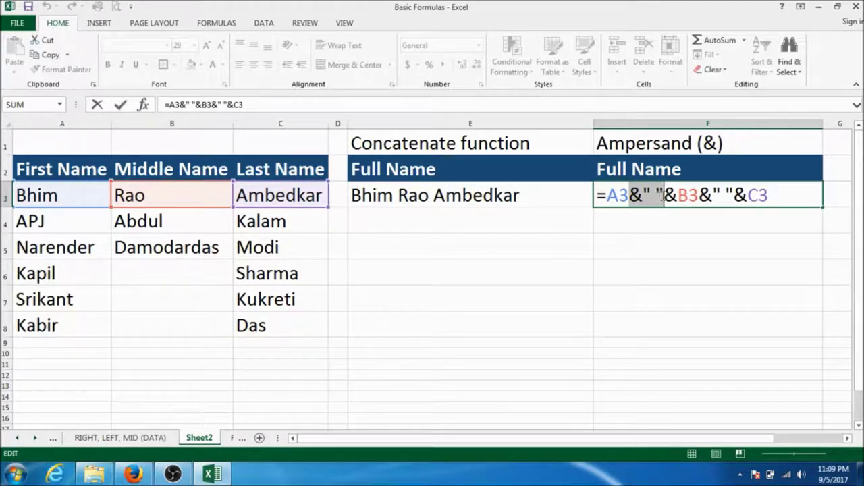
pyautogui.moveTo(677, 195); pyautogui.dragTo(697, 195)
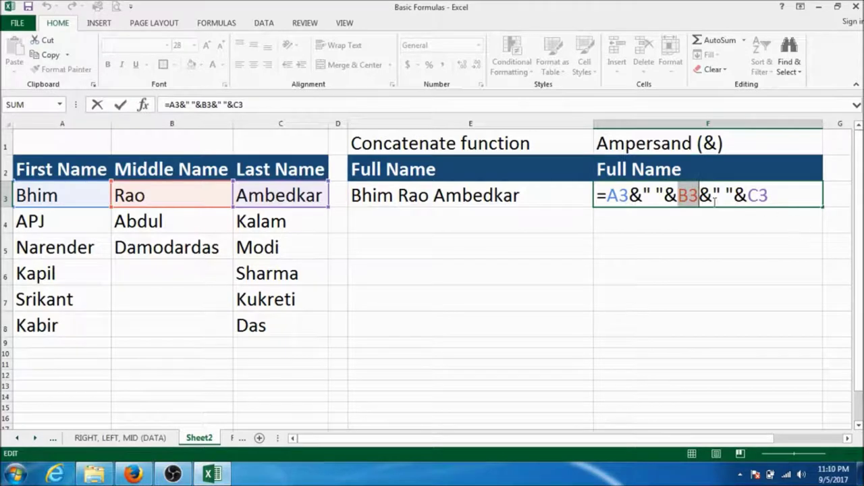
pyautogui.moveTo(697, 195); pyautogui.dragTo(730, 195)
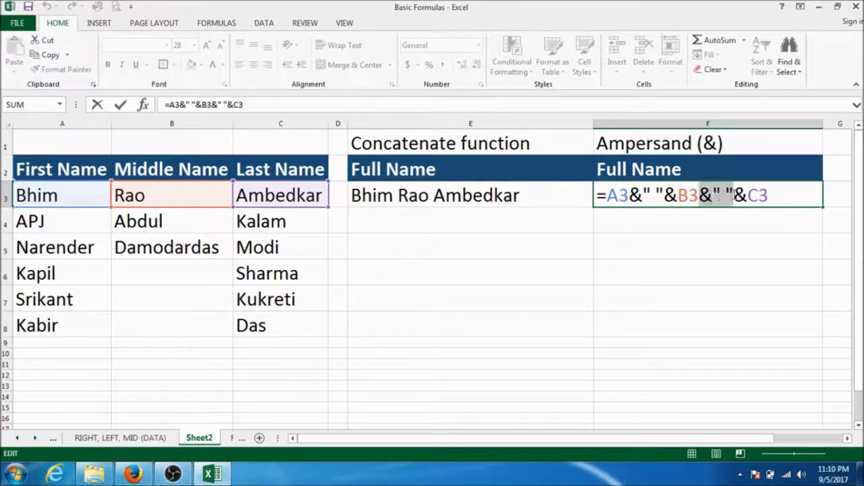
pyautogui.moveTo(734, 196); pyautogui.dragTo(768, 195)
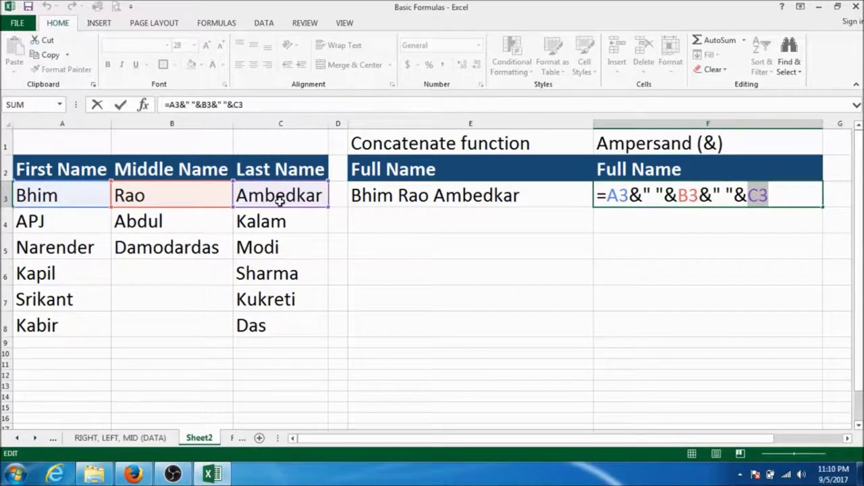
pyautogui.press('Return')
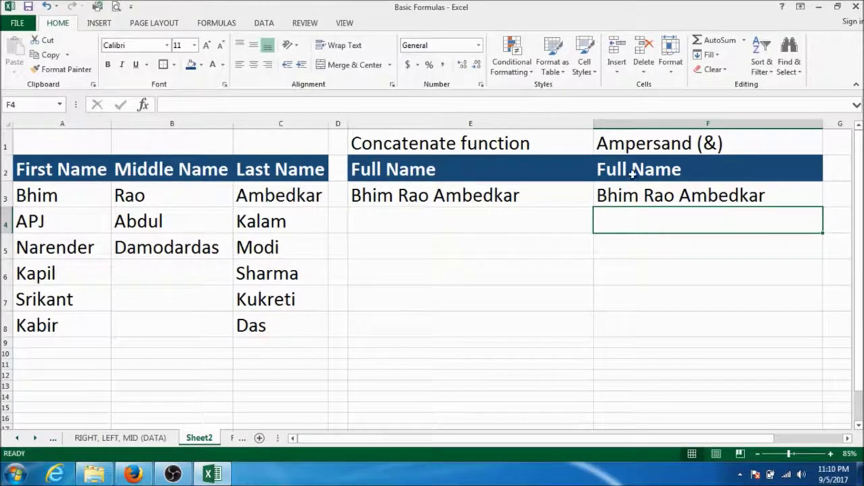
# - Copy the E3:F3 formulas into E4:F5 and widen column F to fit the names
pyautogui.click(468, 196)
pyautogui.keyDown('shift'); pyautogui.click(615, 195); pyautogui.keyUp('shift')
pyautogui.hotkey('ctrl', 'c')
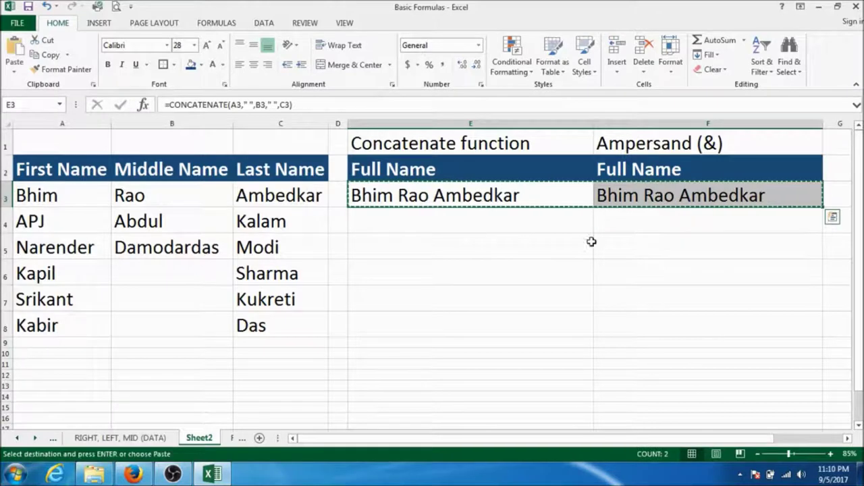
pyautogui.moveTo(461, 223); pyautogui.dragTo(656, 242)
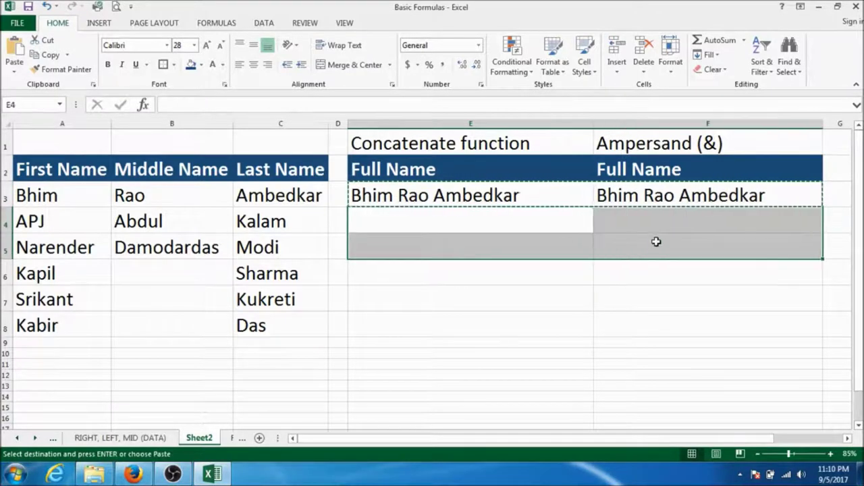
pyautogui.hotkey('ctrl', 'v')
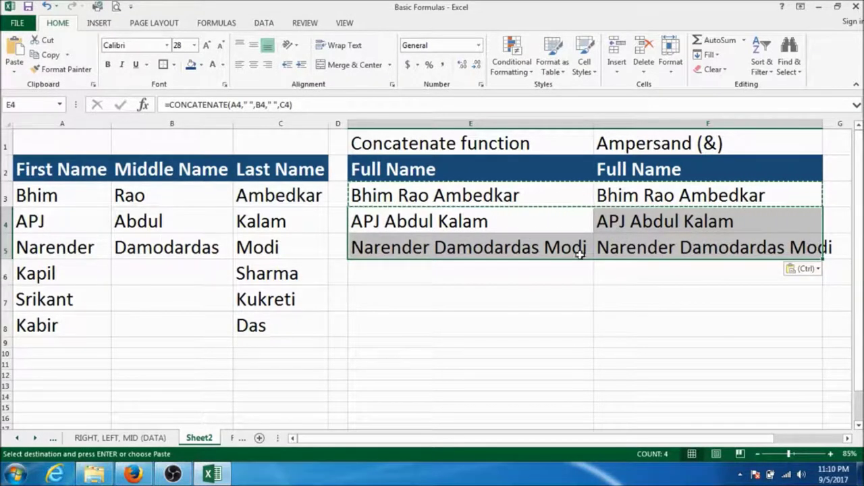
pyautogui.moveTo(822, 122); pyautogui.dragTo(845, 122)
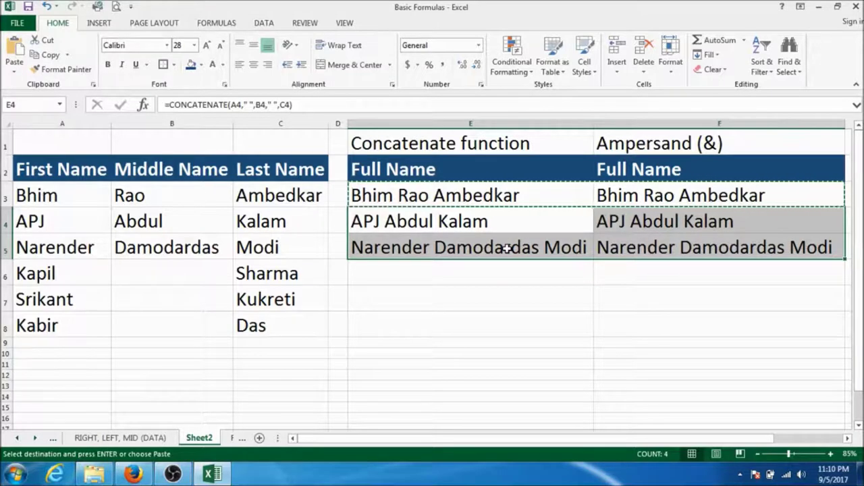
# - Copy the row 5 full-name formulas in E5:F5
pyautogui.click(507, 249)
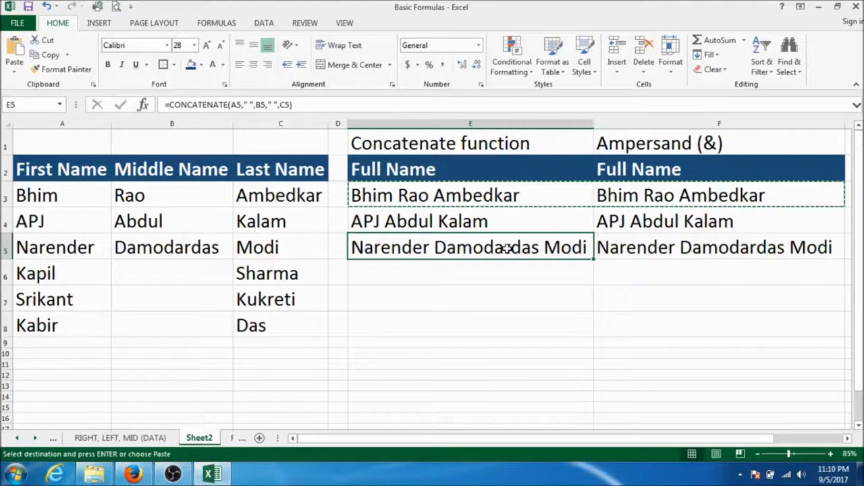
pyautogui.moveTo(507, 249); pyautogui.dragTo(608, 247)
pyautogui.hotkey('ctrl', 'c')
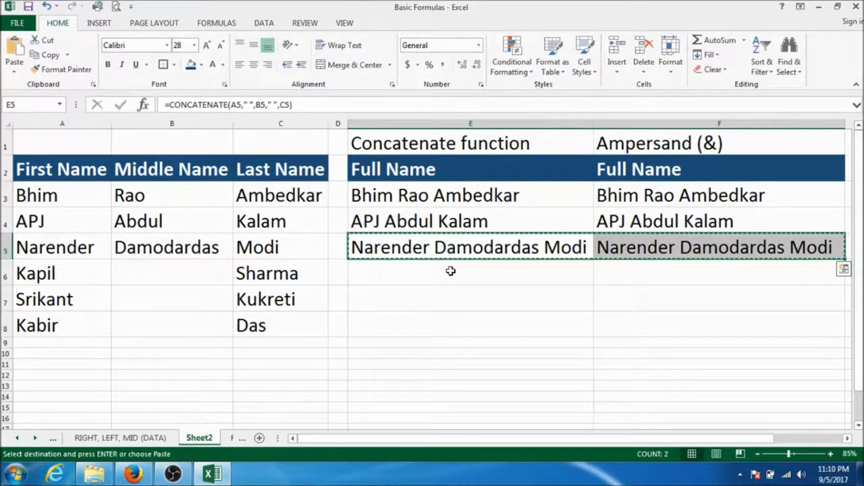
# - Paste the formulas into E6:F6, giving Kapil Sharma with a double space, and inspect E6's formula
pyautogui.click(450, 271)
pyautogui.hotkey('ctrl', 'v')
pyautogui.click(457, 281)
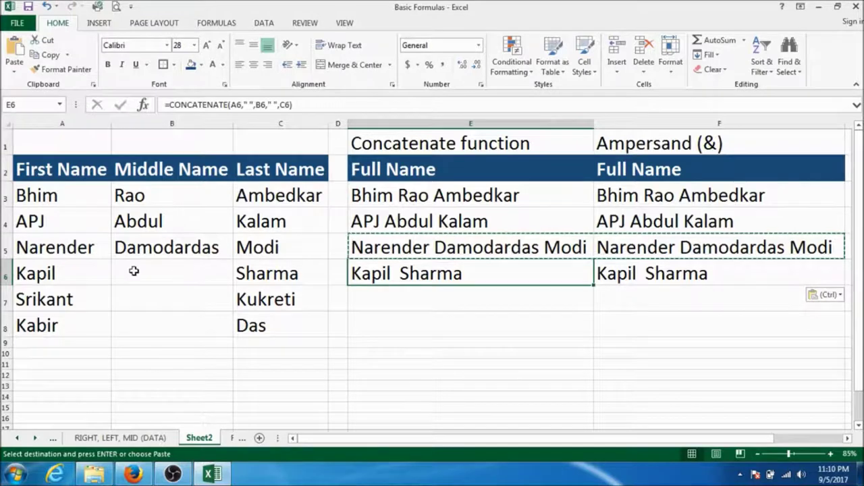
pyautogui.doubleClick(383, 279)
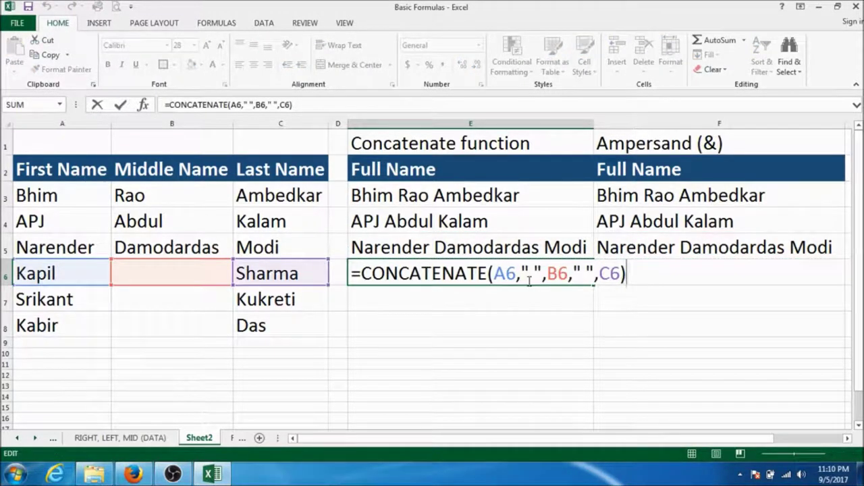
pyautogui.hotkey('ctrl', 'Return')
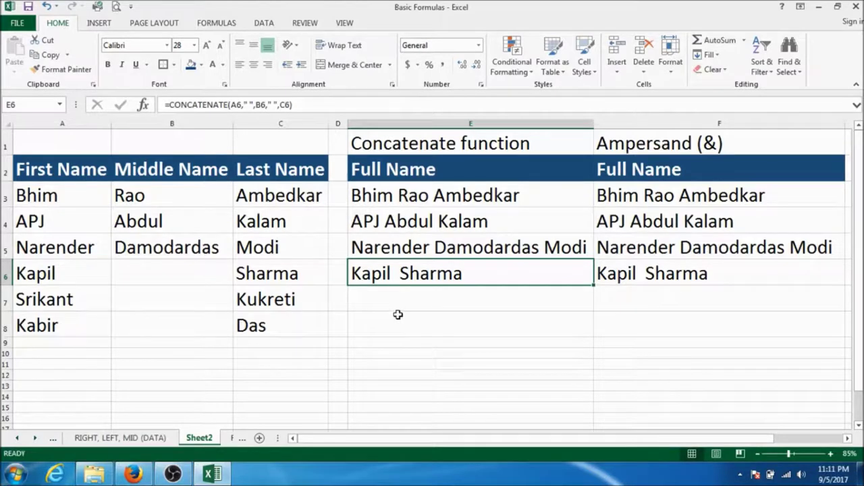
pyautogui.press('F2')
# - Change E6 to =TRIM(CONCATENATE(A6," ",B6," ",C6)), comparing before and after with undo and redo
pyautogui.click(362, 273)
pyautogui.write('trim(')
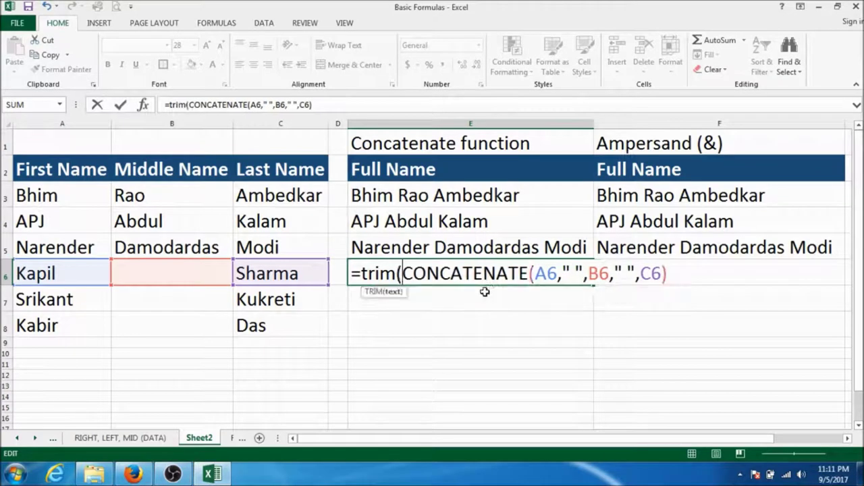
pyautogui.click(694, 278)
pyautogui.write(')')
pyautogui.press('Return')
pyautogui.press('Up')
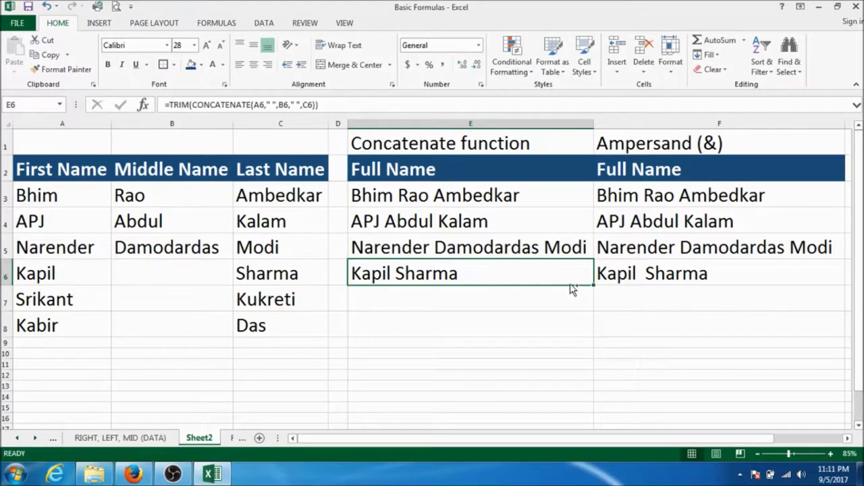
pyautogui.hotkey('ctrl', 'z')
pyautogui.hotkey('ctrl', 'y')
pyautogui.click(640, 272)
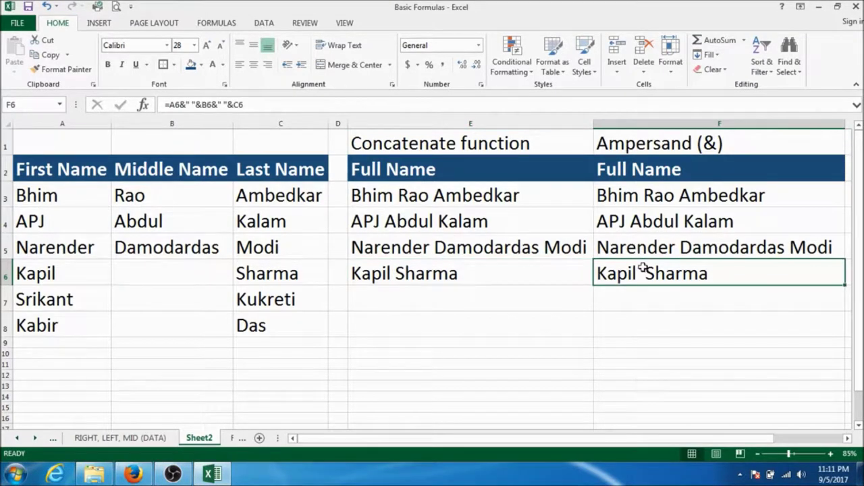
# - Change F6 to =TRIM(A6&" "&B6&" "&C6) so it shows Kapil Sharma, checking with undo/redo
pyautogui.press('F2')
pyautogui.press('Home')
pyautogui.press('Right')
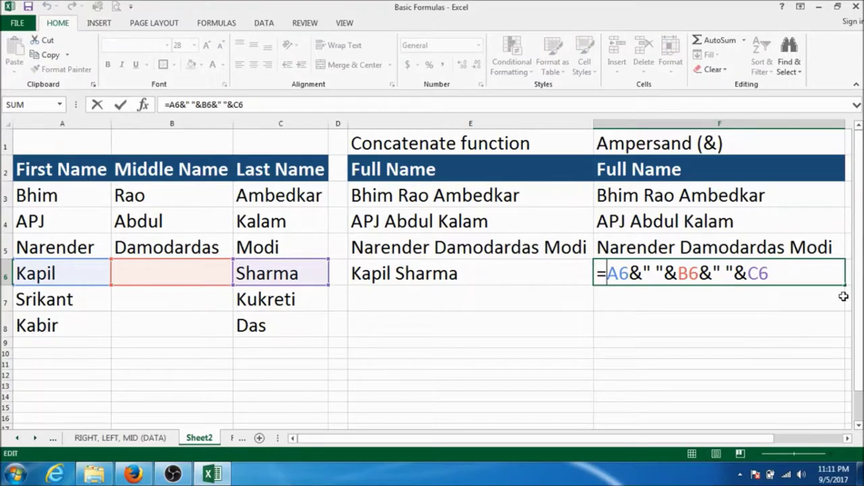
pyautogui.write('trim(')
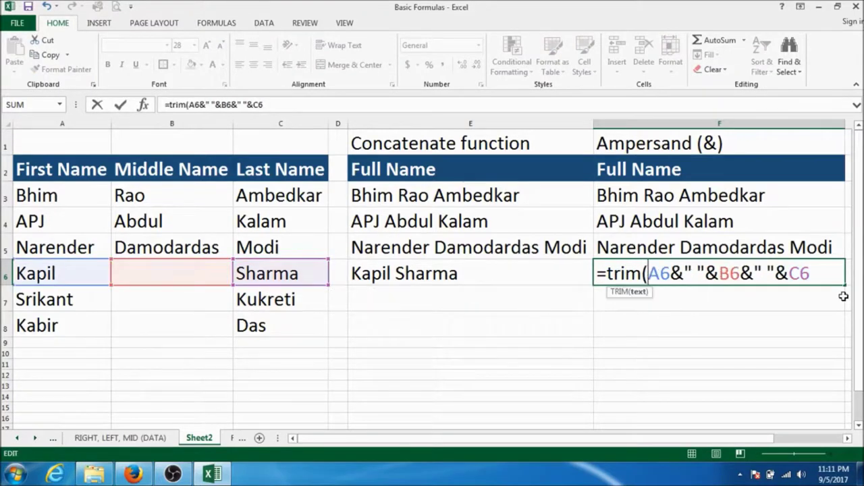
pyautogui.write(')')
pyautogui.press('Return')
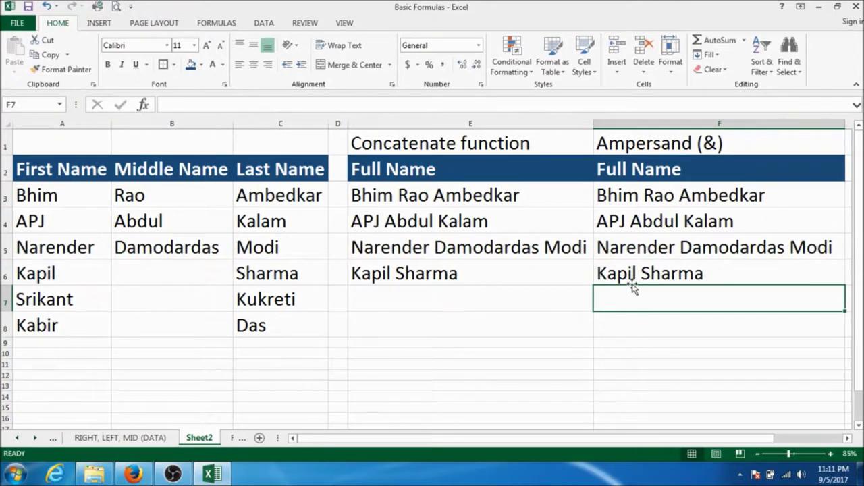
pyautogui.hotkey('ctrl', 'z')
pyautogui.hotkey('ctrl', 'y')
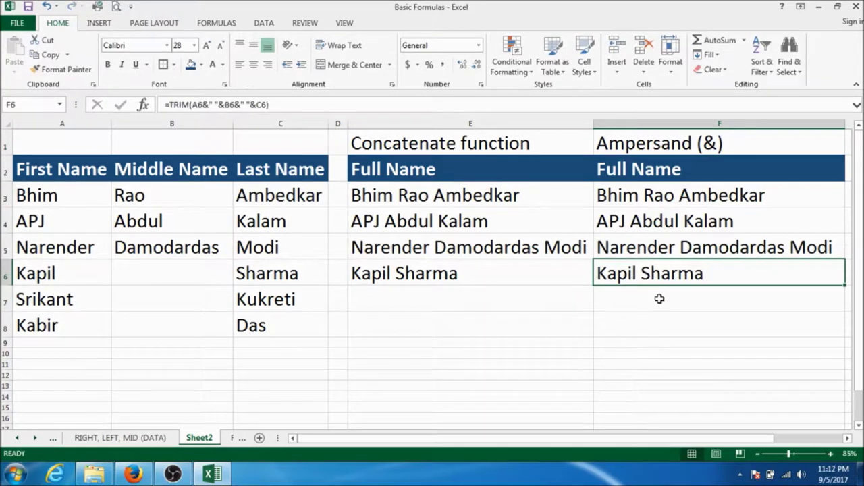
# - Copy the TRIM formulas from E6:F6 into E7:F8
pyautogui.moveTo(497, 274)
pyautogui.mouseDown()
pyautogui.moveTo(632, 302)
pyautogui.moveTo(621, 275)
pyautogui.moveTo(604, 272)
pyautogui.mouseUp()
pyautogui.hotkey('ctrl', 'c')
pyautogui.moveTo(521, 291)
pyautogui.mouseDown()
pyautogui.moveTo(598, 320)
pyautogui.moveTo(623, 319)
pyautogui.mouseUp()
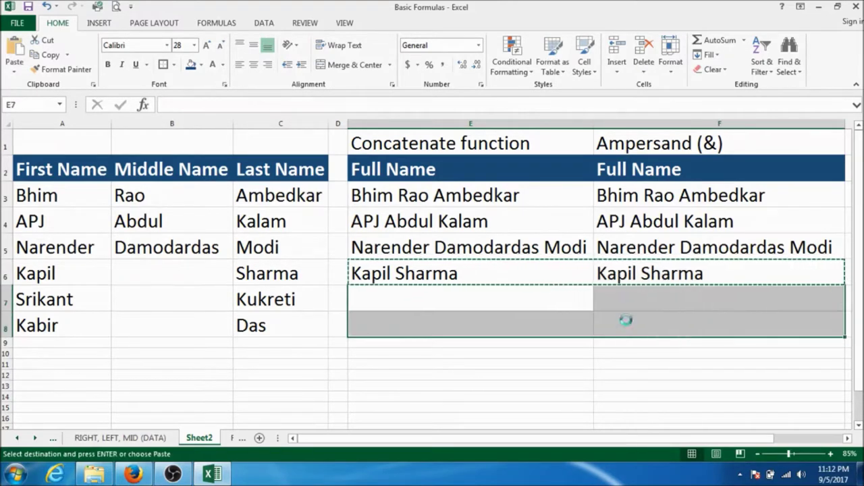
pyautogui.hotkey('ctrl', 'v')
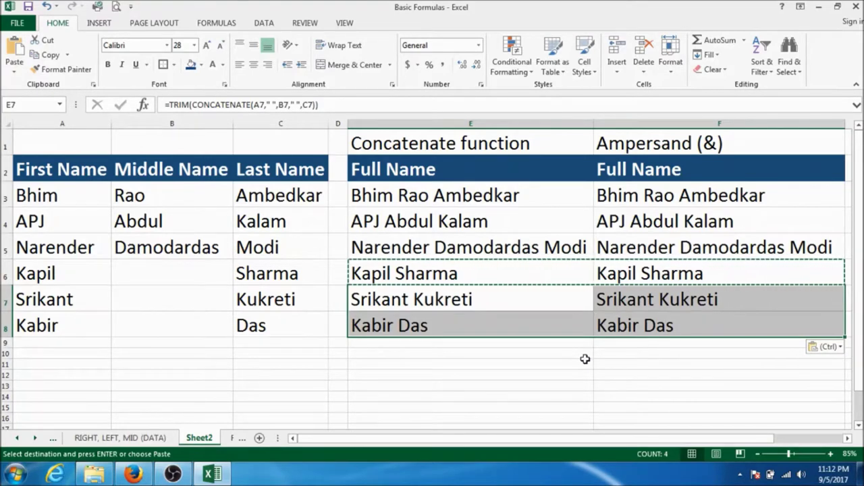
# - Select the Full Name results down to row 8 to review all six names
pyautogui.click(637, 345)
pyautogui.moveTo(637, 326)
pyautogui.mouseDown()
pyautogui.moveTo(542, 322)
pyautogui.moveTo(169, 218)
pyautogui.moveTo(392, 171)
pyautogui.moveTo(607, 326)
pyautogui.mouseUp()
pyautogui.click(433, 193)
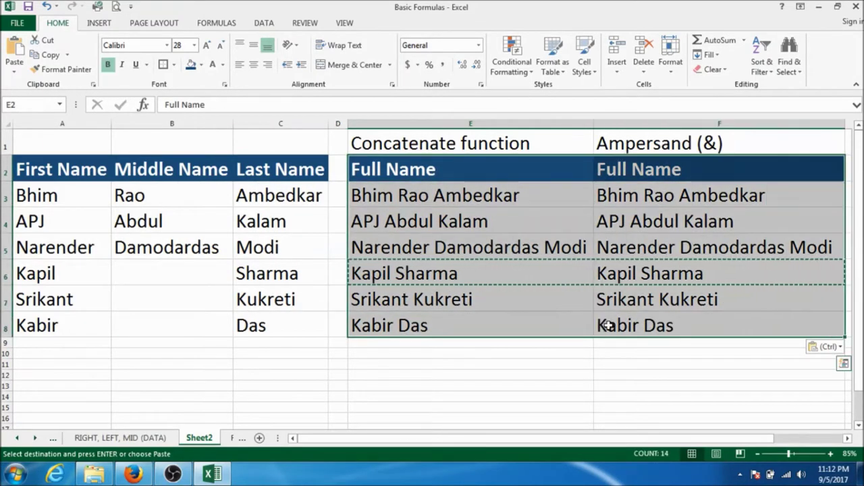